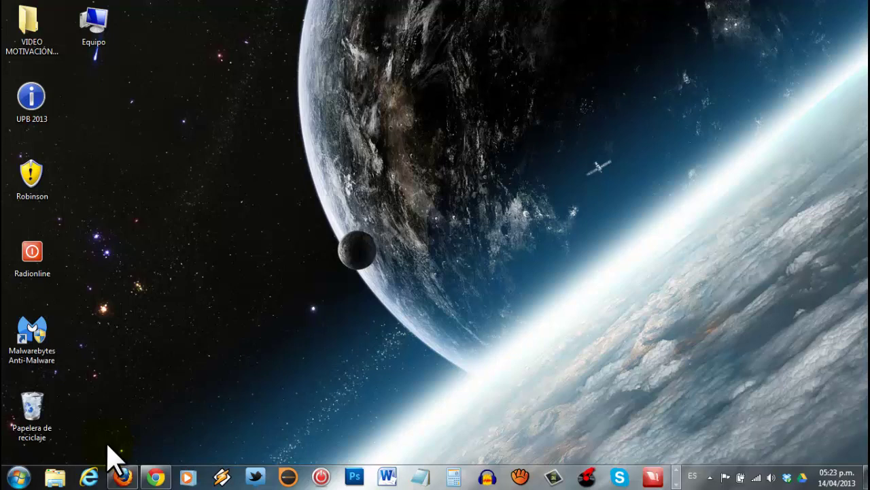
Step: Switch to Firefox and examine the name, surname, e-mail and password fields of the Dropbox sign-up form, leaving them empty, and minimize the window
left_click(124, 478)
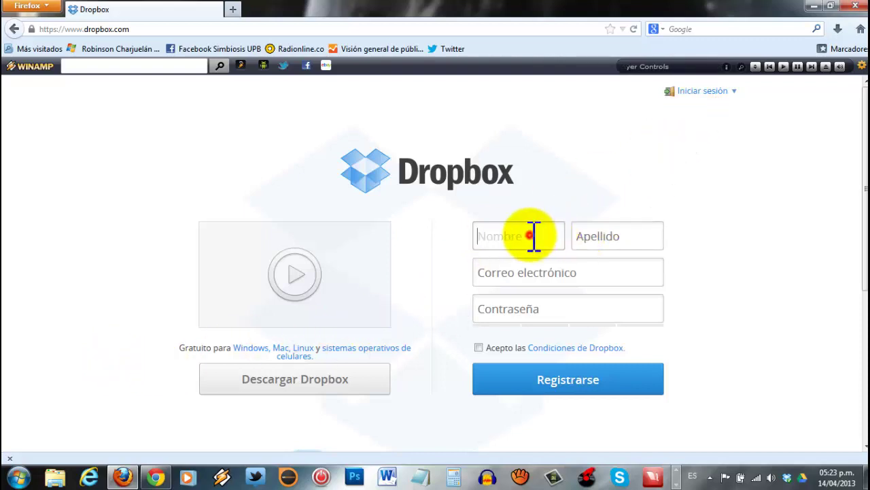
left_click(616, 236)
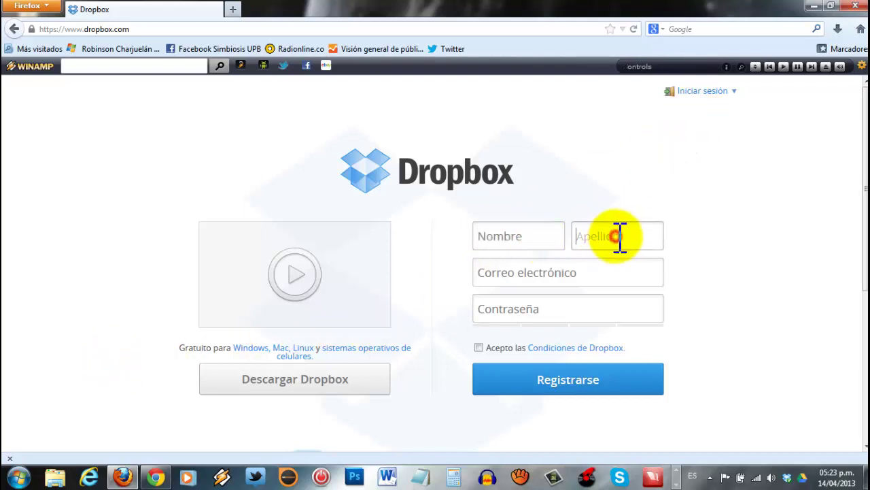
left_click(593, 272)
left_click(563, 310)
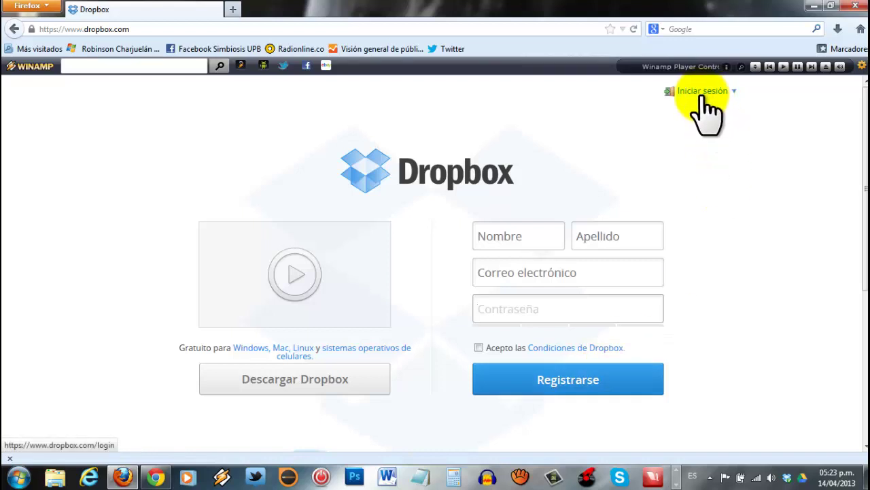
left_click(811, 7)
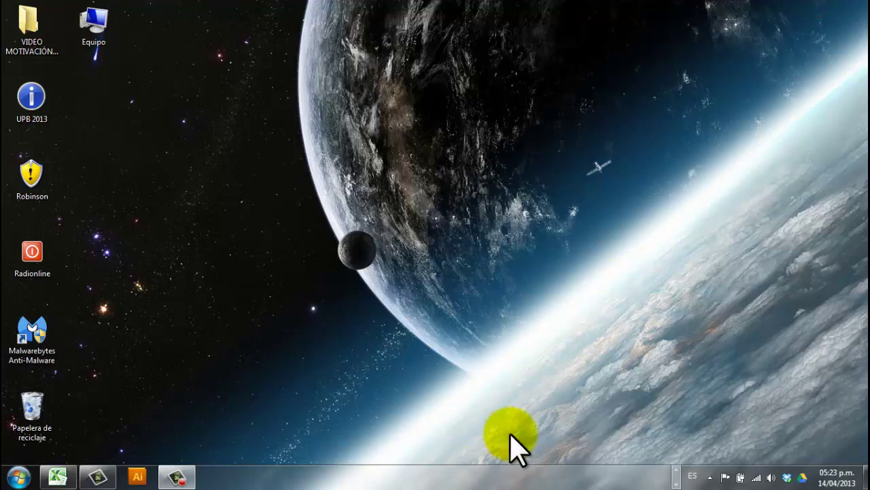
Step: Search the computer's programs for "dro", launch Dropbox to view its local folder, and close the folder window
left_click(676, 469)
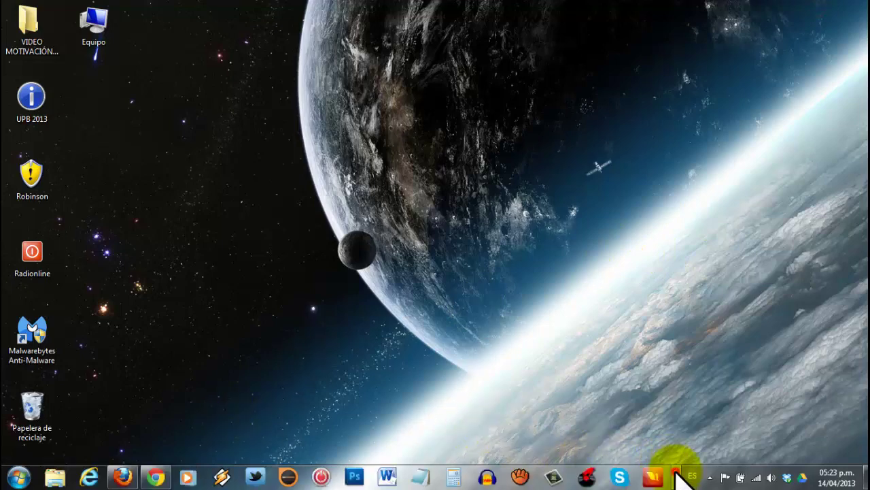
left_click(19, 478)
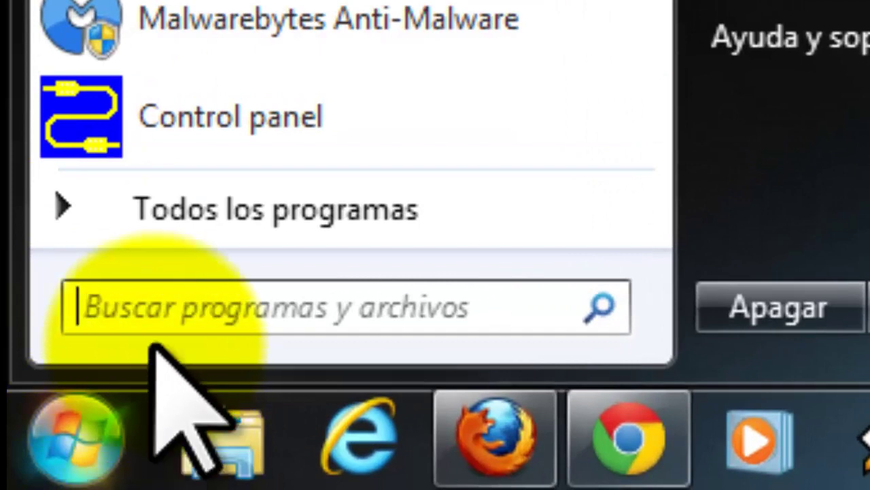
left_click(146, 306)
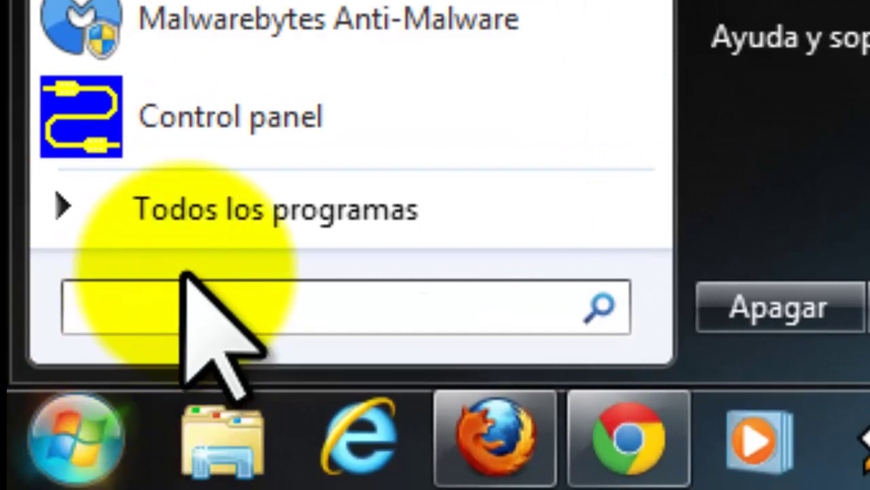
type("dro")
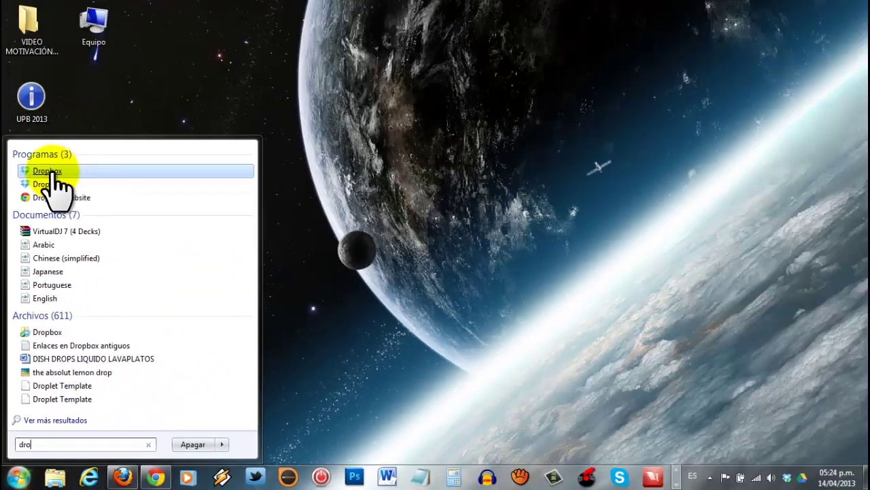
left_click(54, 172)
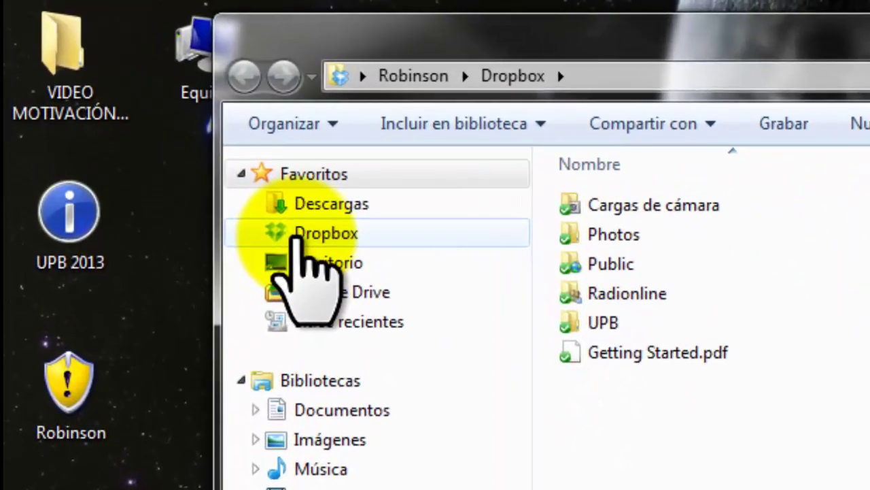
left_click(134, 105)
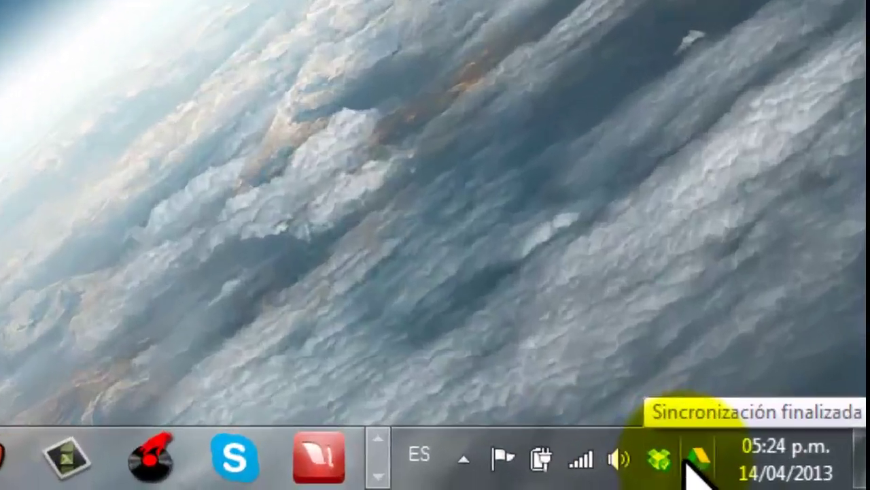
Step: Open the Dropbox folder from the running Dropbox client and enter its Public subfolder
mouse_move(788, 478)
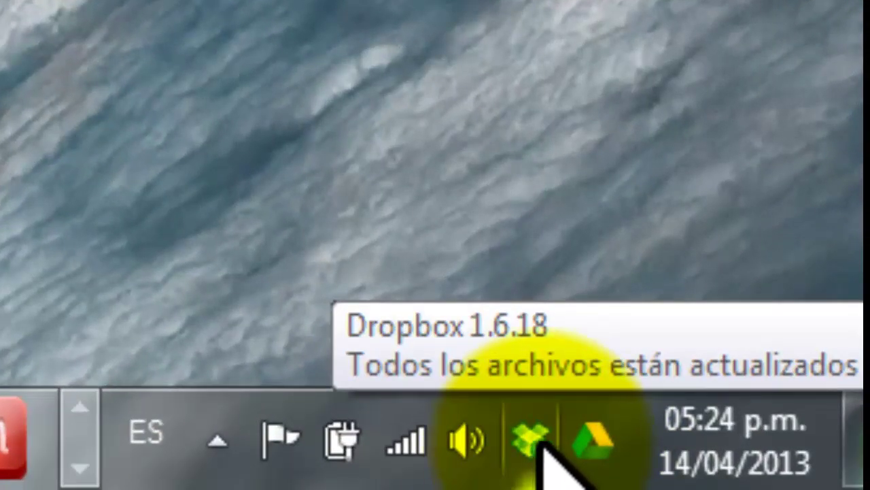
mouse_move(592, 447)
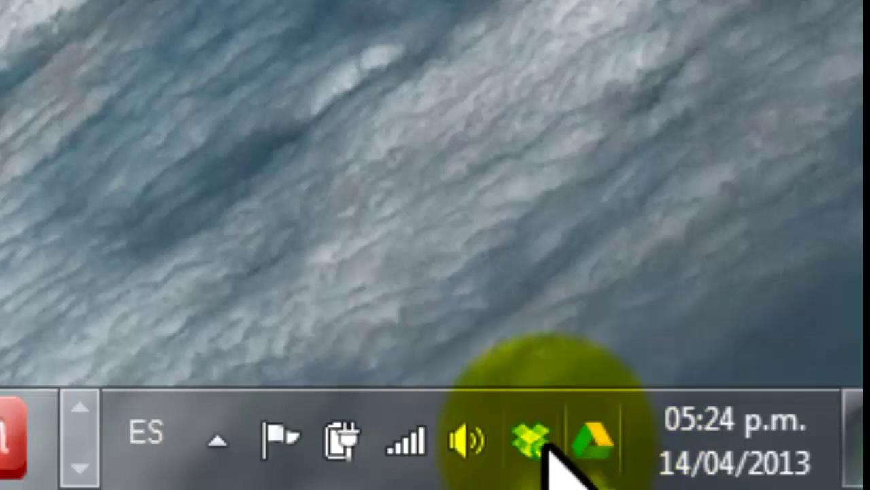
mouse_move(536, 442)
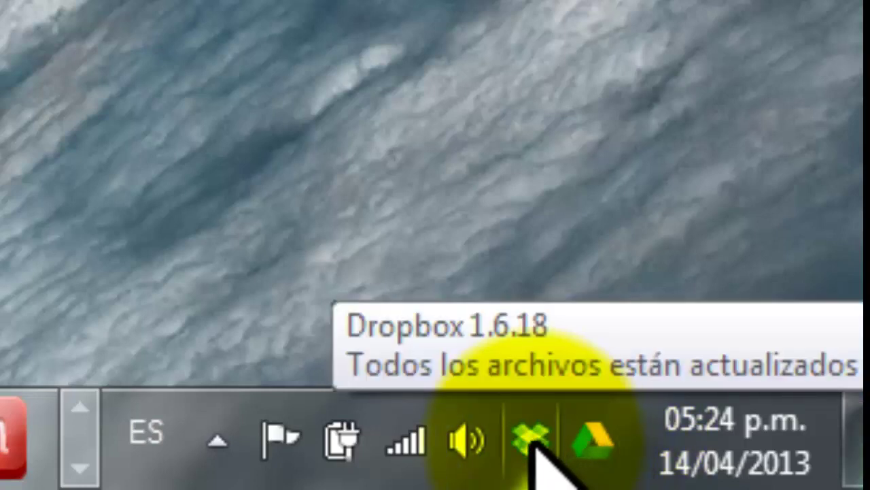
left_click(531, 441)
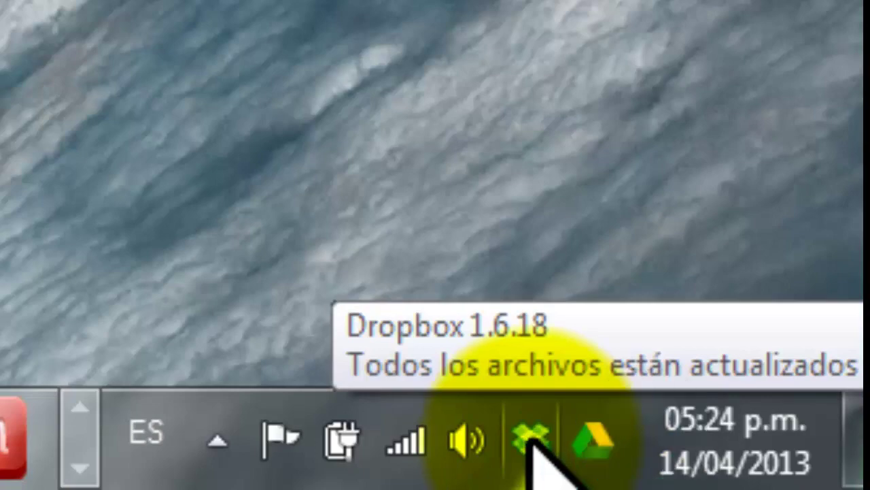
left_click(531, 442)
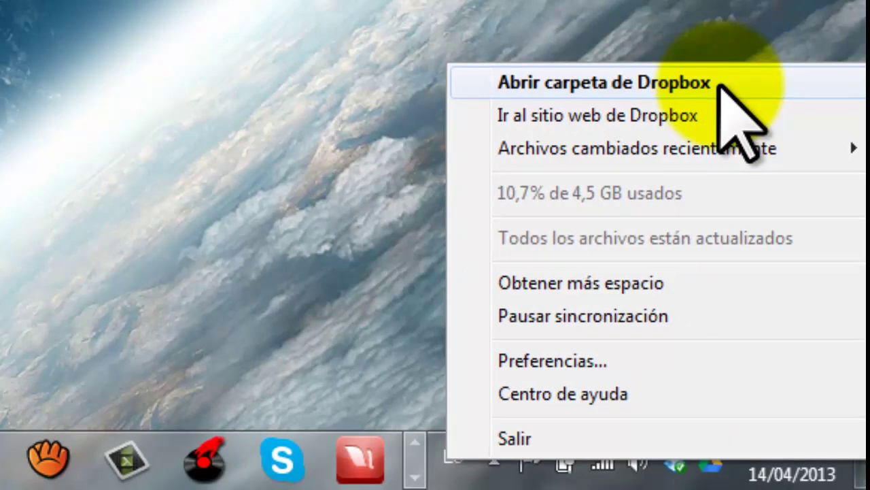
left_click(679, 87)
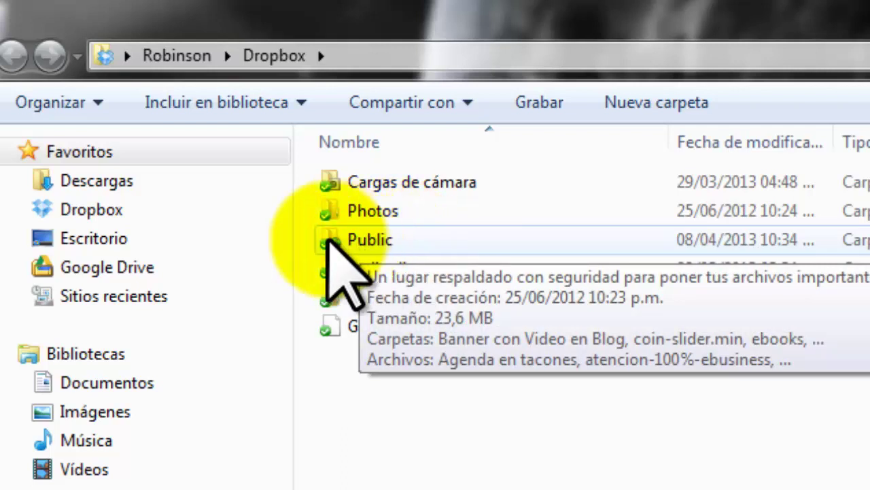
double_click(354, 242)
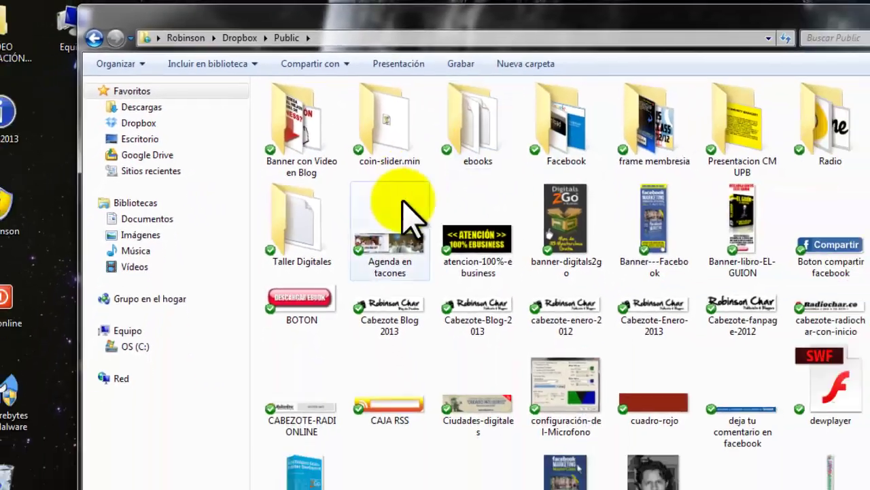
Step: Copy the public Dropbox link of the ifttt-logo-large image in the Public folder
scroll(573, 272, "down", 3)
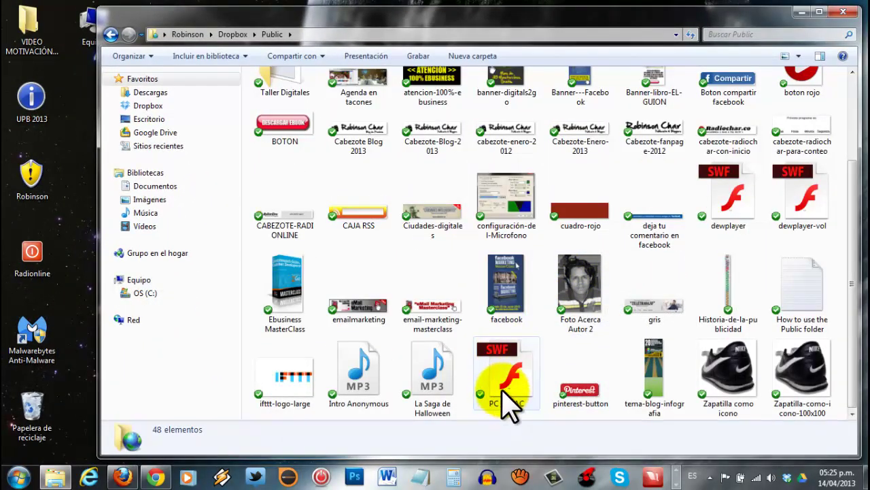
scroll(807, 340, "up", 2)
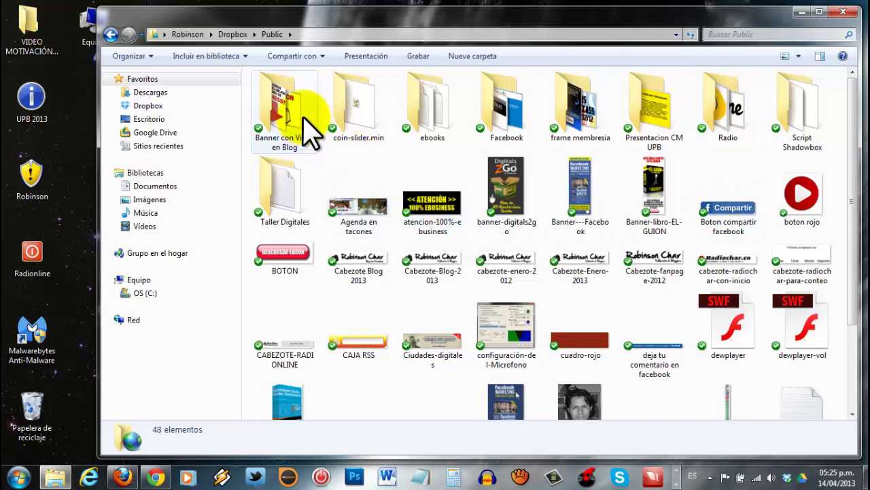
left_click_drag(244, 30, 277, 26)
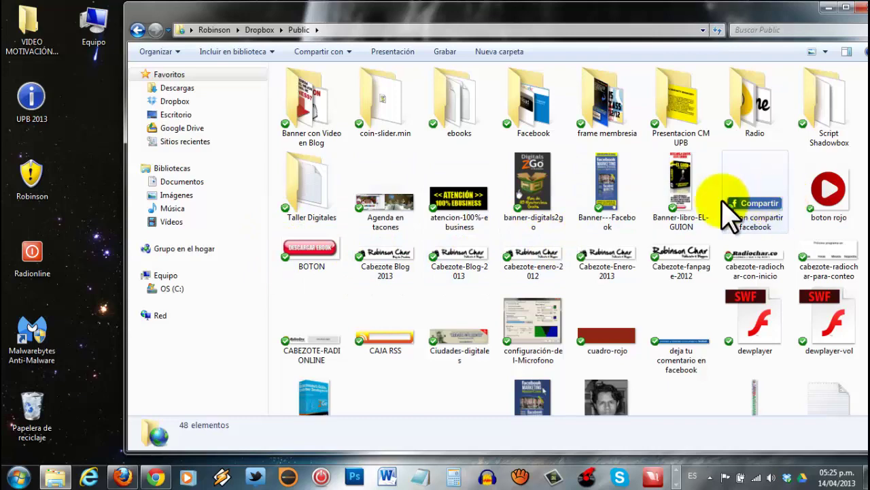
scroll(503, 361, "down", 3)
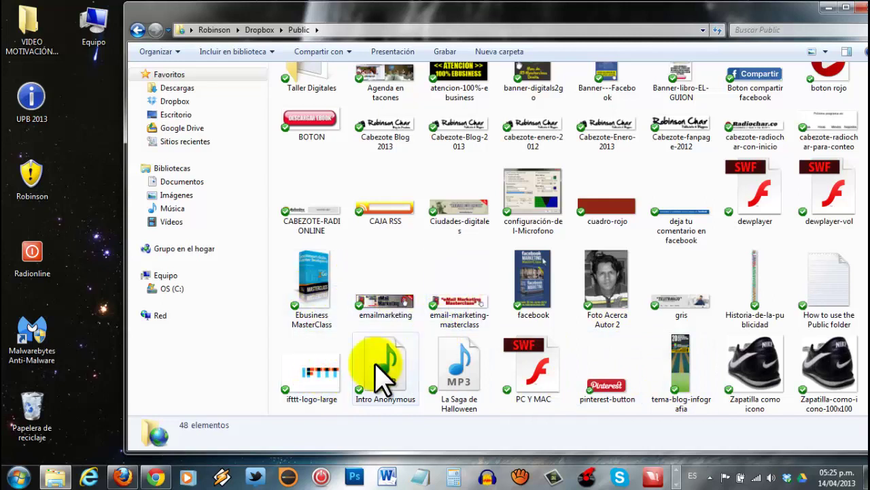
right_click(311, 381)
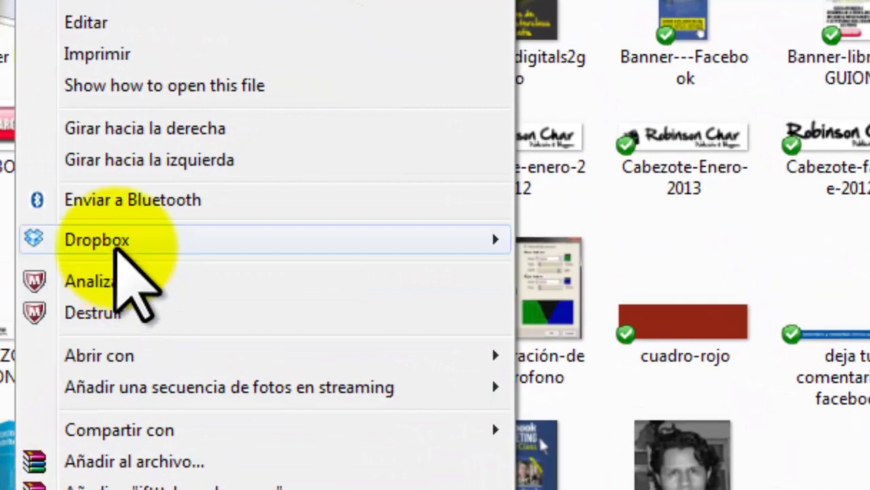
mouse_move(116, 248)
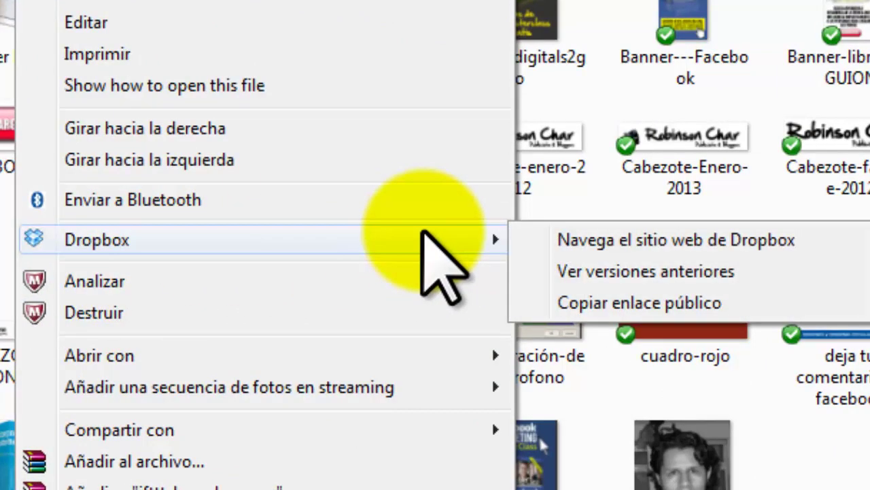
left_click(637, 303)
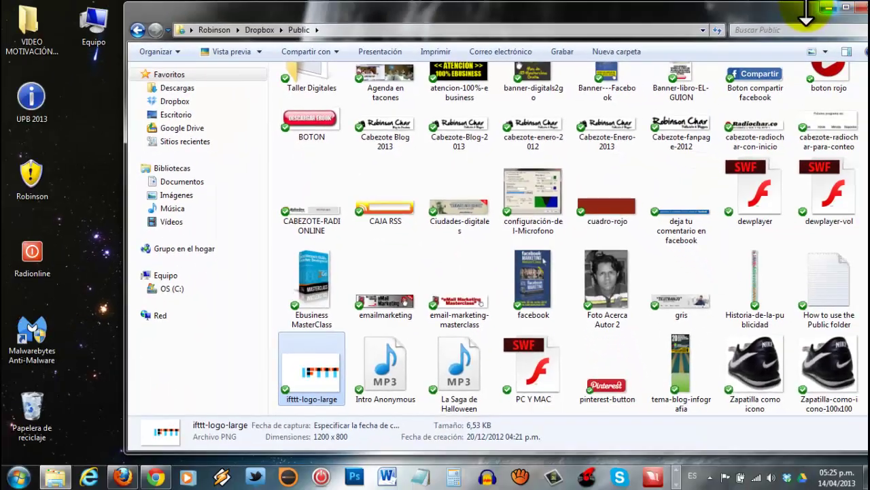
Step: Minimize the folder window, load the copied image link in a new Firefox tab, and close that tab after viewing it
left_click_drag(807, 21, 789, 17)
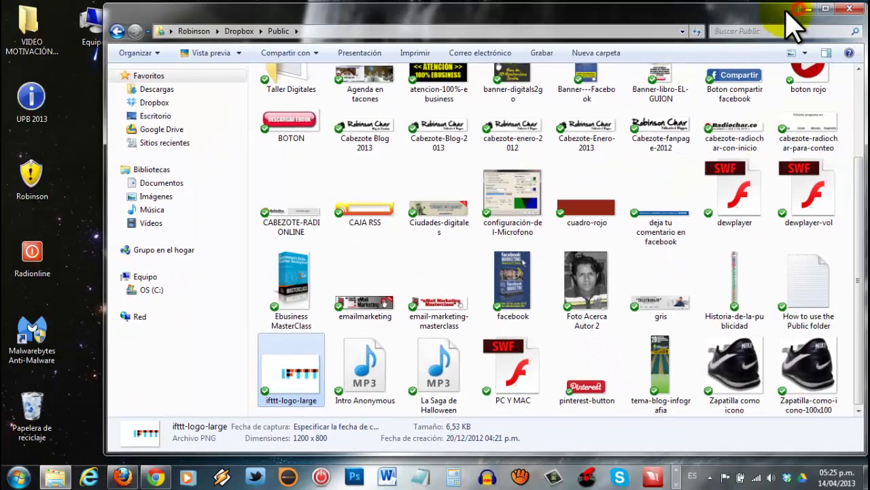
left_click(807, 9)
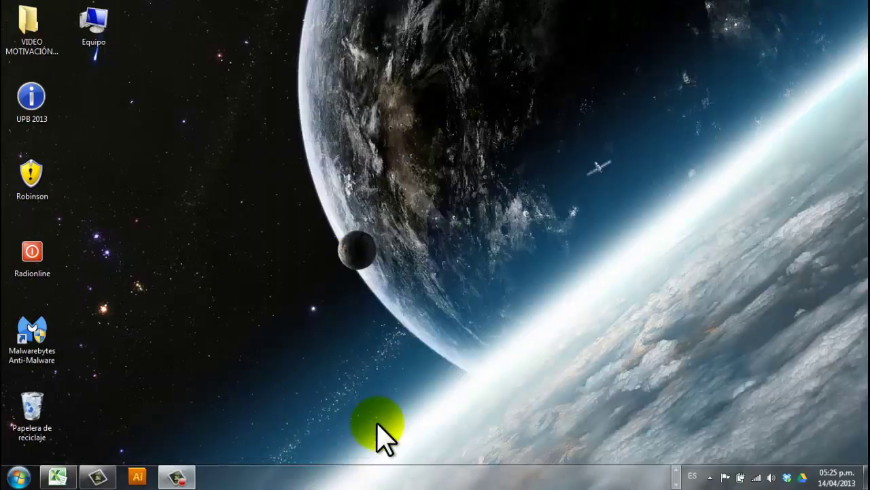
left_click(677, 476)
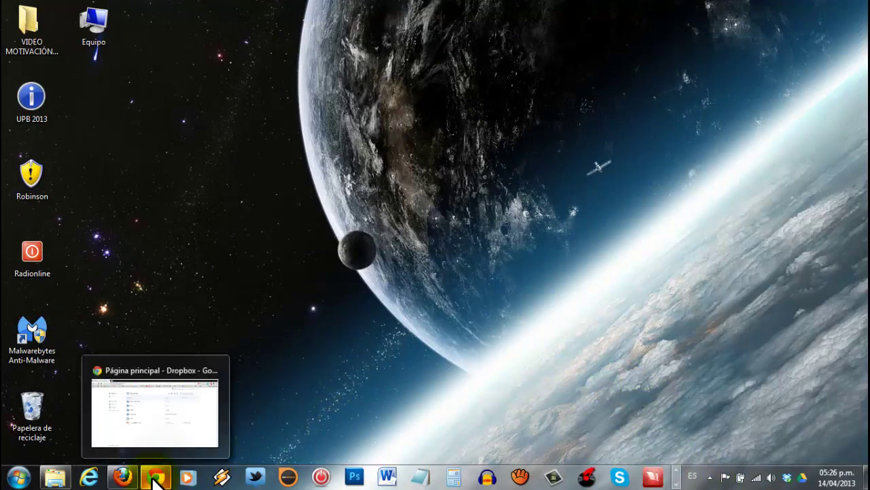
mouse_move(121, 475)
left_click(144, 417)
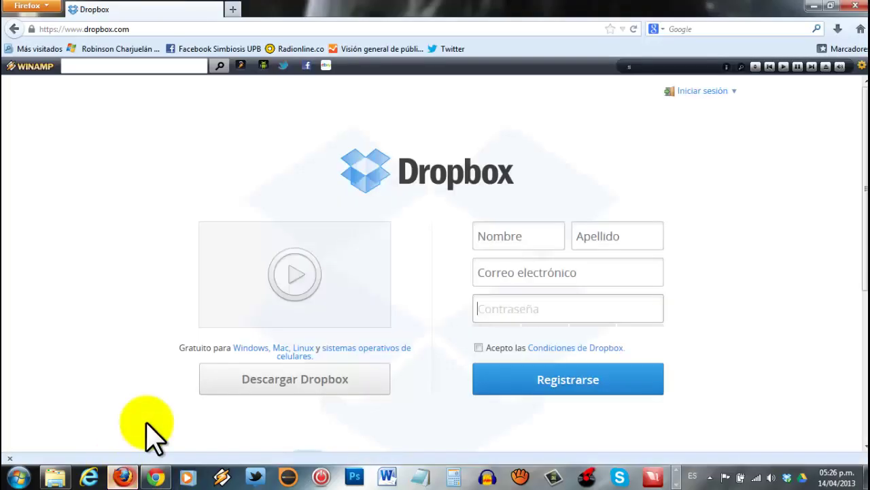
left_click(233, 9)
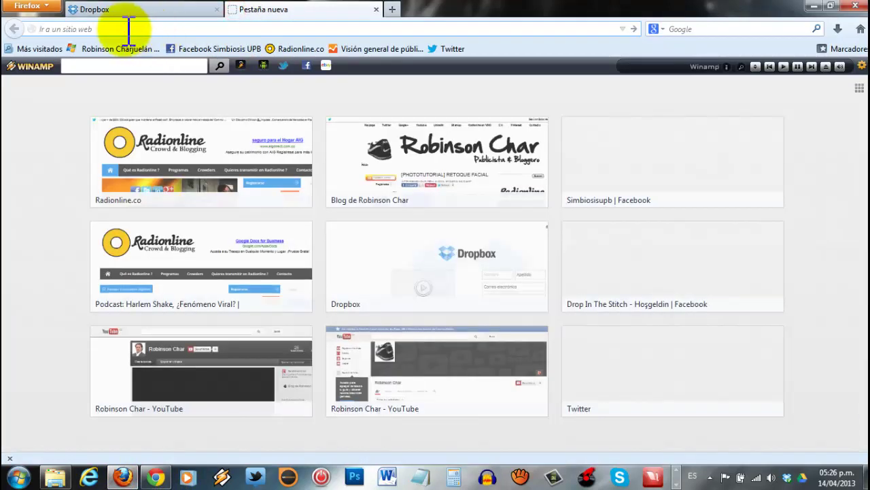
right_click(126, 28)
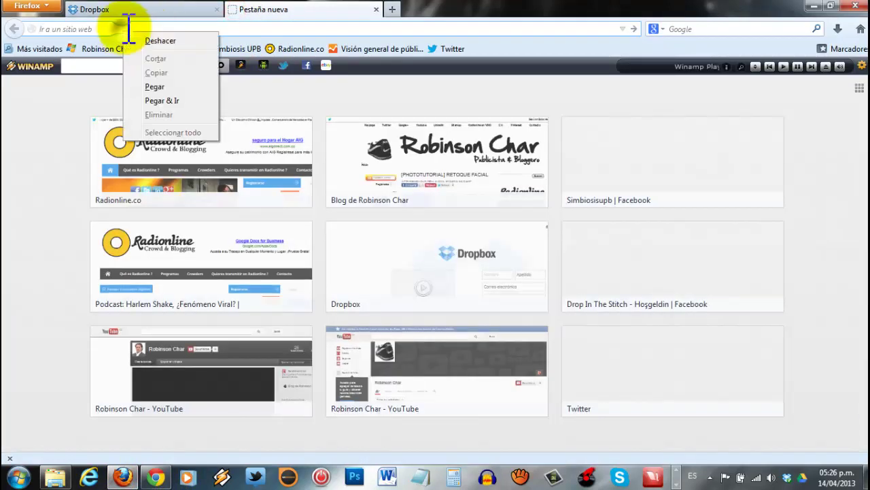
left_click(154, 87)
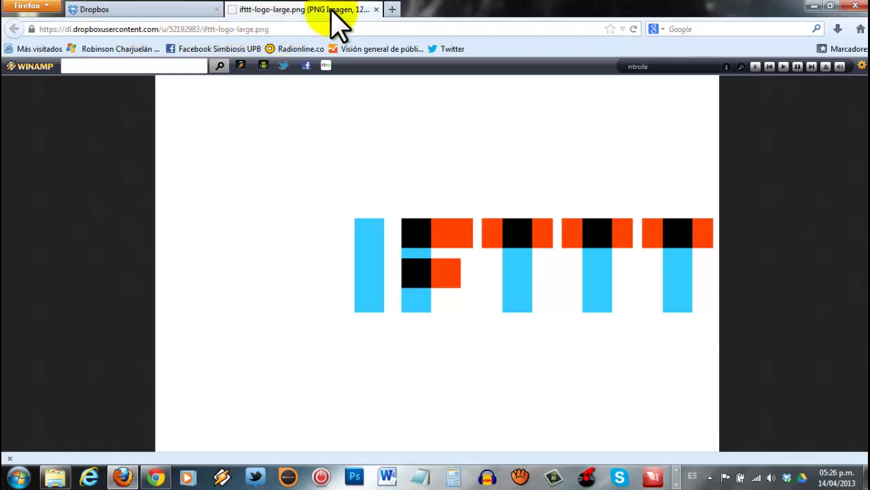
left_click(376, 10)
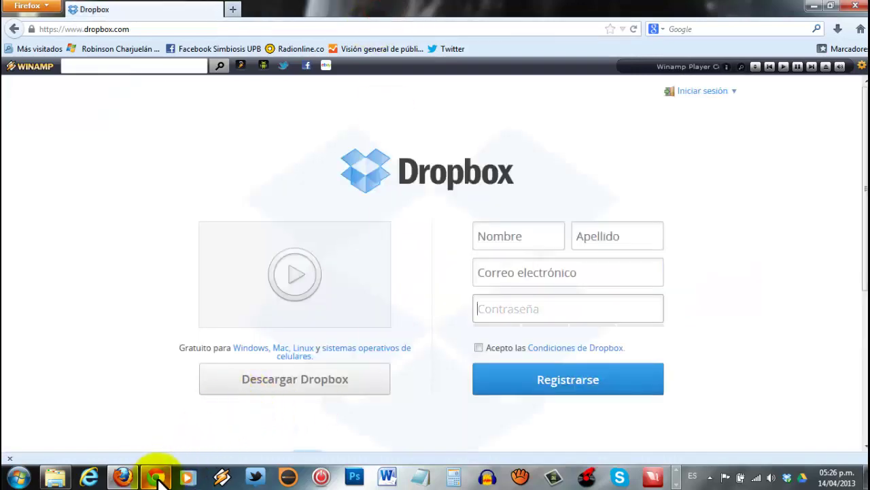
Step: Return to the Public folder and copy the public Dropbox link of the PC Y MAC Flash file
left_click(48, 481)
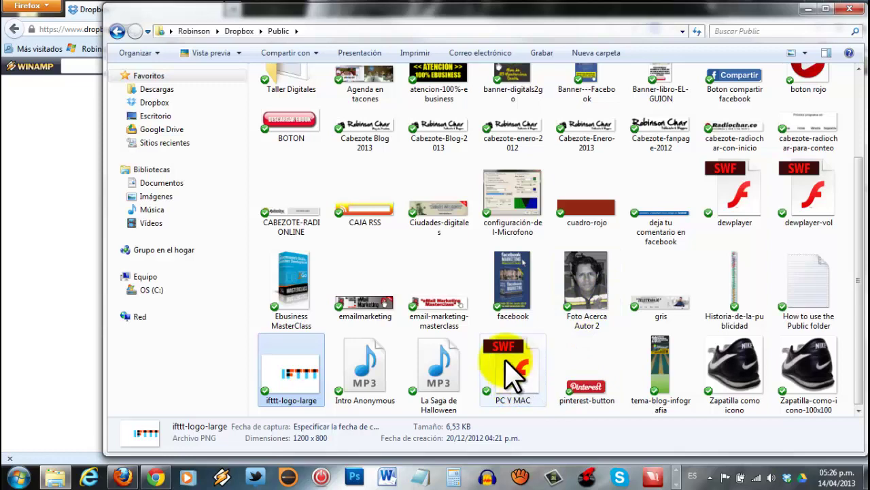
left_click(518, 372)
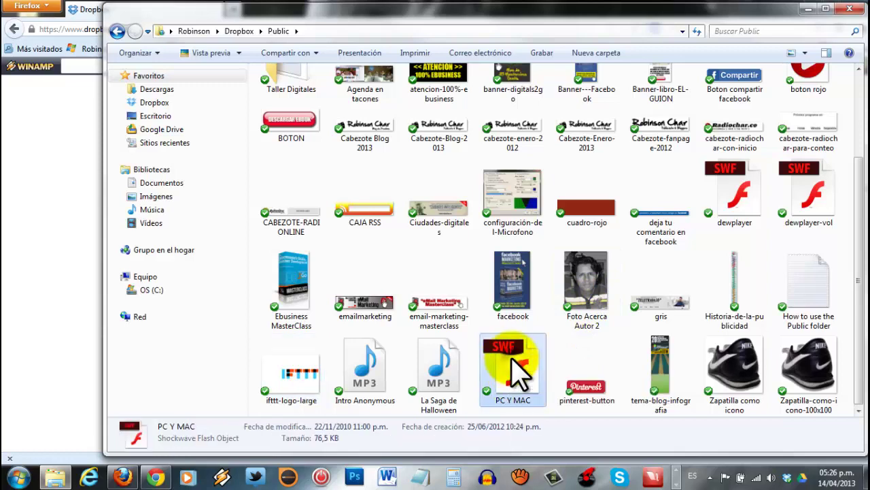
right_click(518, 371)
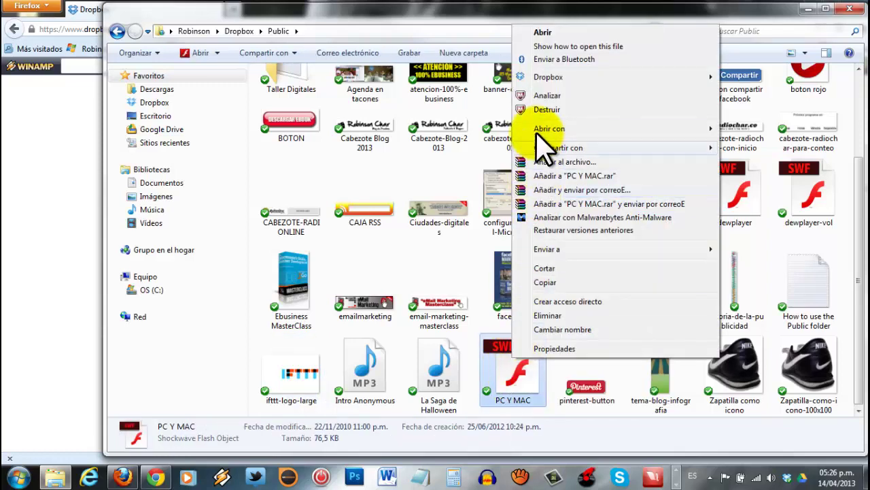
mouse_move(509, 78)
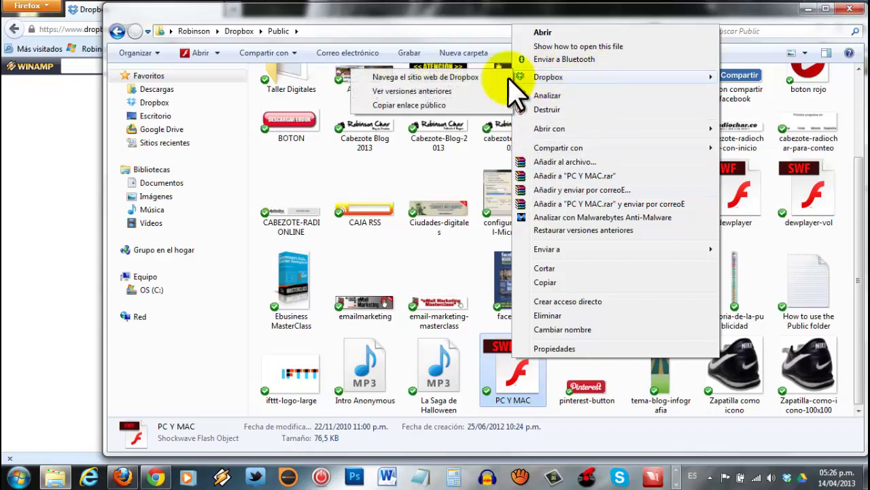
left_click(416, 106)
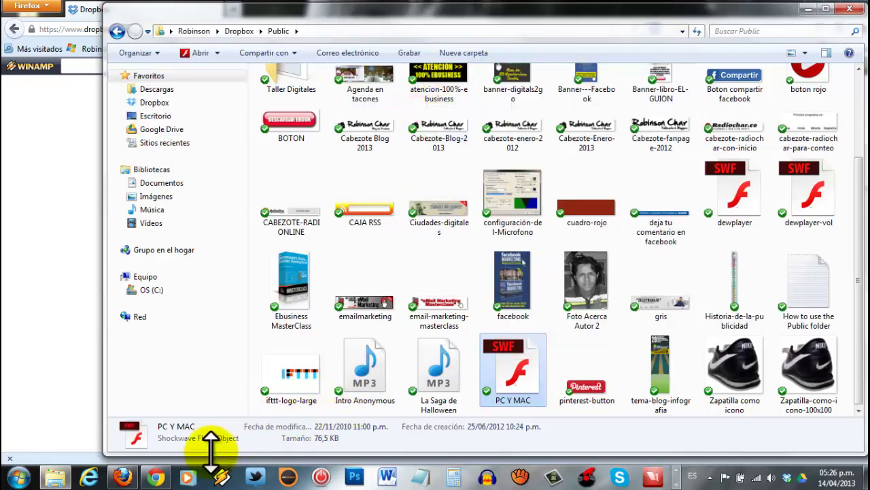
Step: Switch to Firefox and load the copied PC Y MAC link in a new tab
left_click(119, 469)
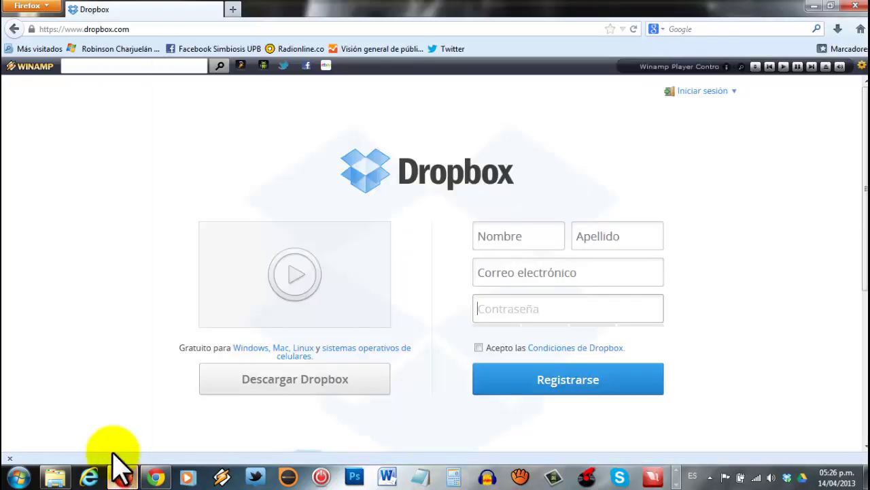
left_click(234, 10)
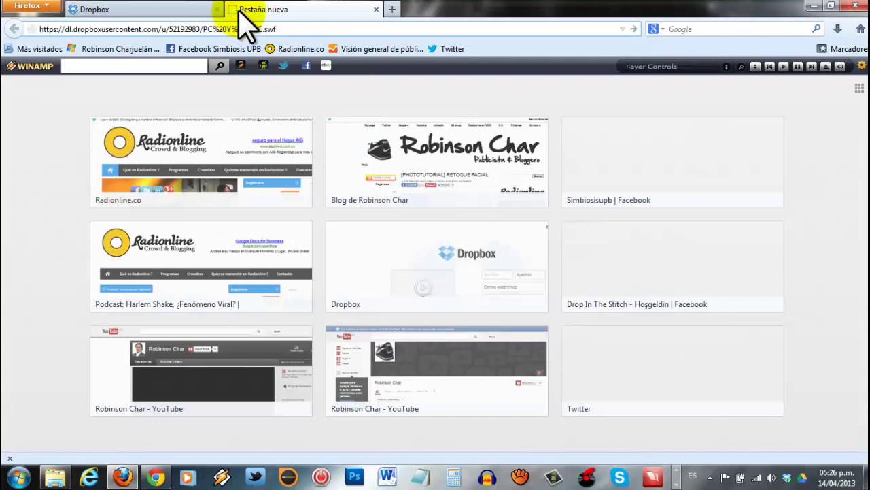
key("Return")
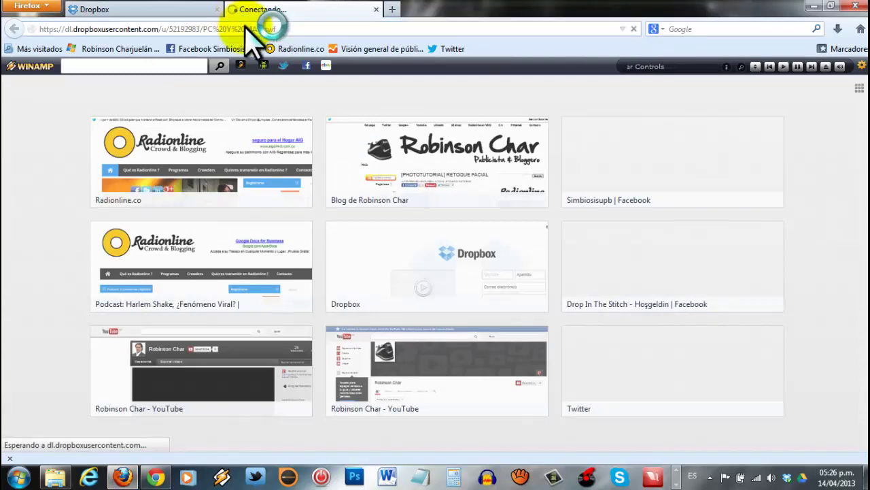